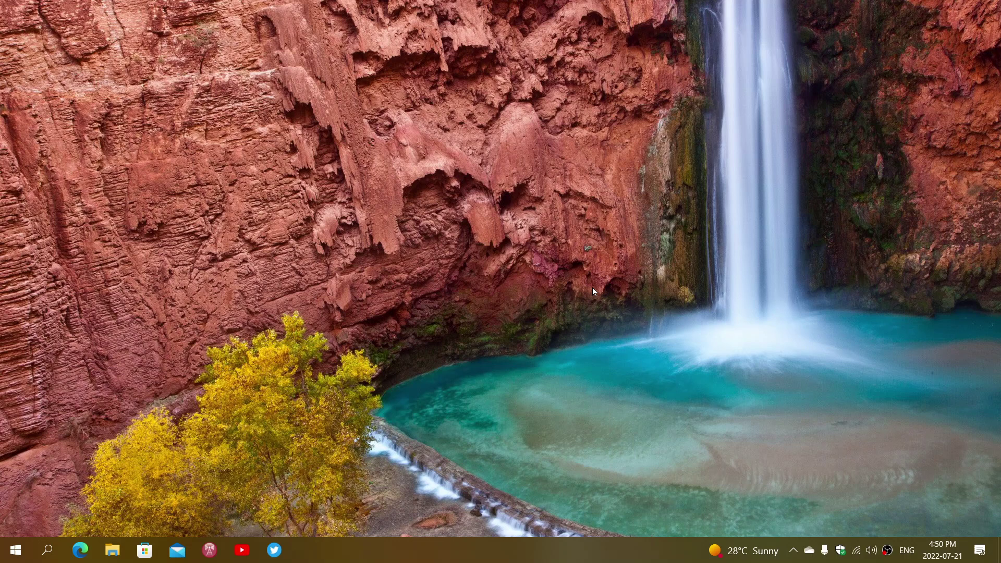
- Search for 'disk cl' and launch the Disk Cleanup app
{"action": "left_click", "coordinate": [50, 550]}
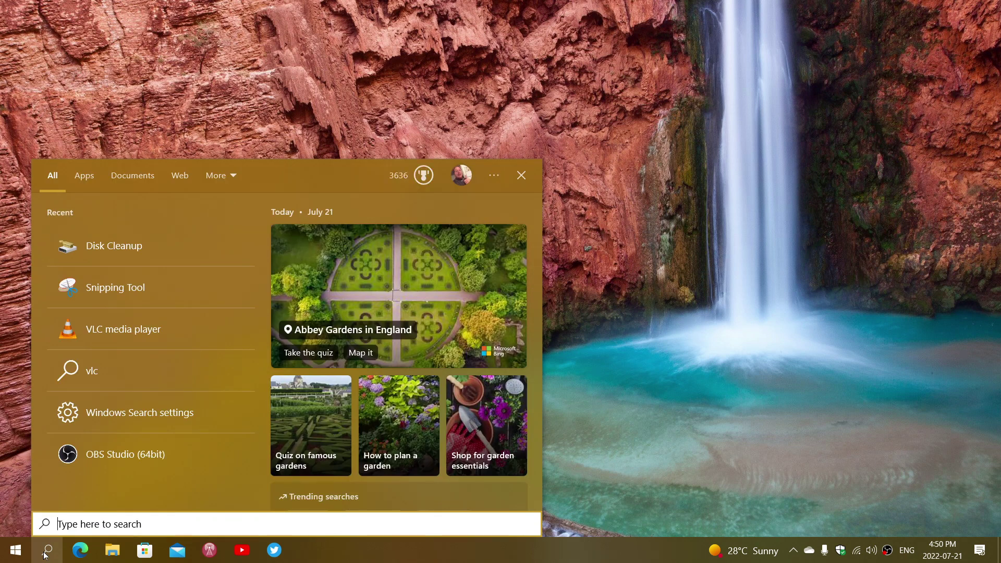
{"action": "type", "text": "disk cl"}
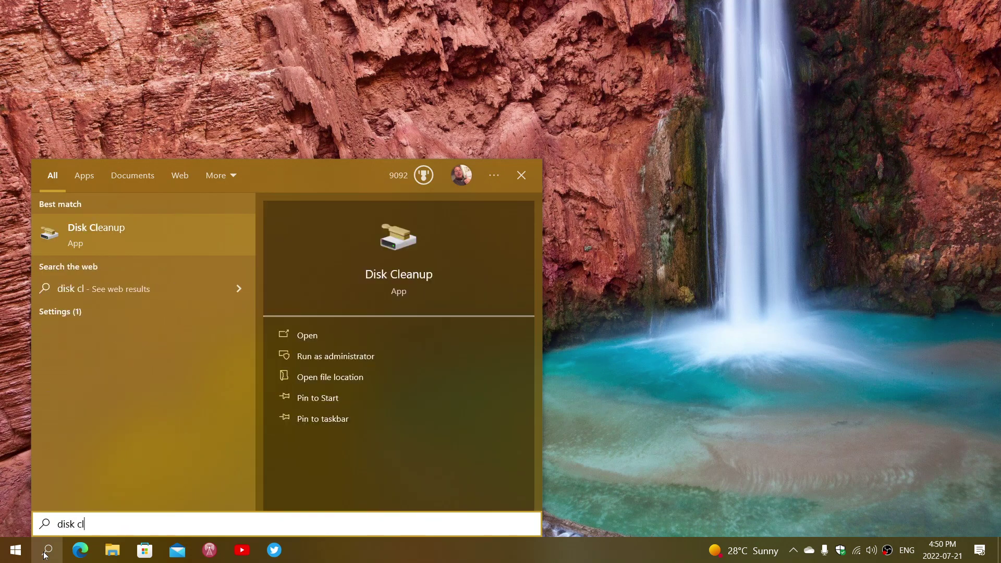
{"action": "left_click", "coordinate": [385, 273]}
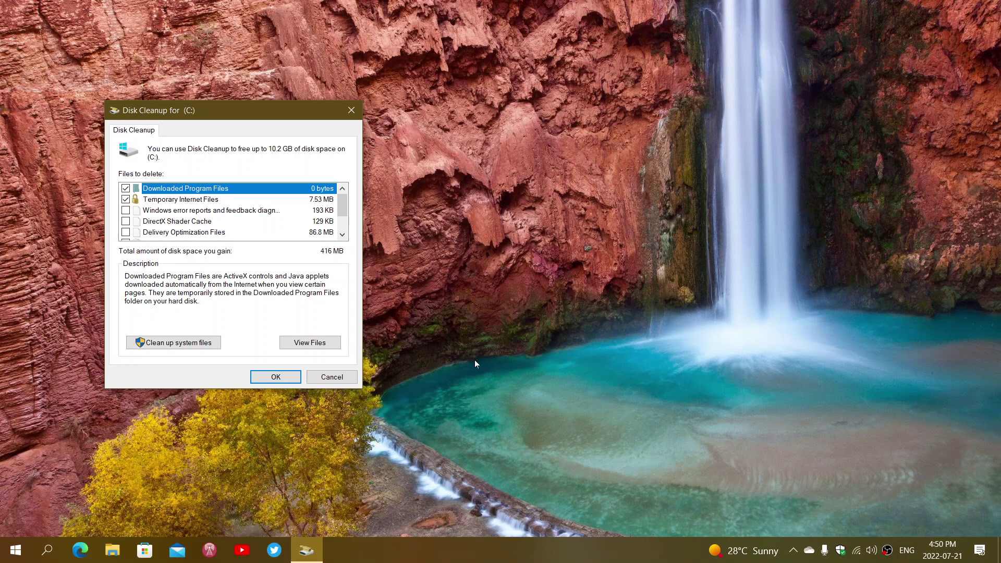
- Bring up Disk Cleanup for drive C: and review the Files to delete list
{"action": "left_click", "coordinate": [342, 235]}
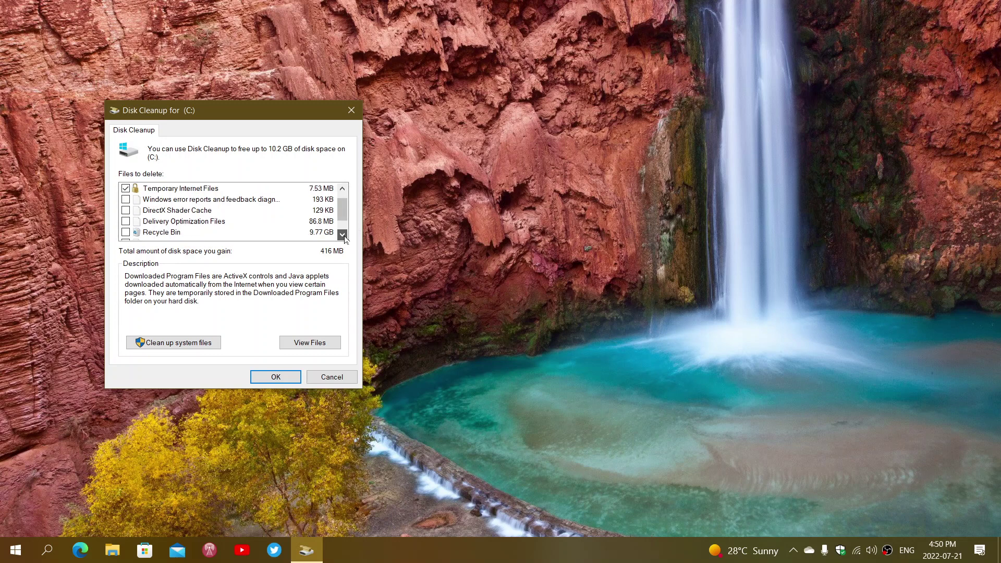
{"action": "left_click", "coordinate": [343, 235]}
{"action": "left_click", "coordinate": [344, 235]}
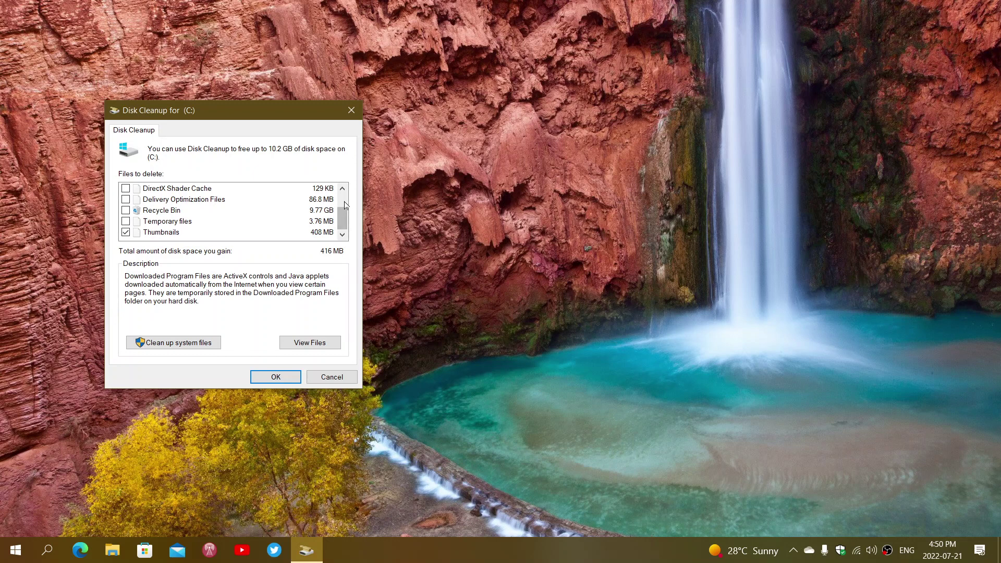
{"action": "scroll", "coordinate": [343, 202], "scroll_direction": "up", "scroll_amount": 1}
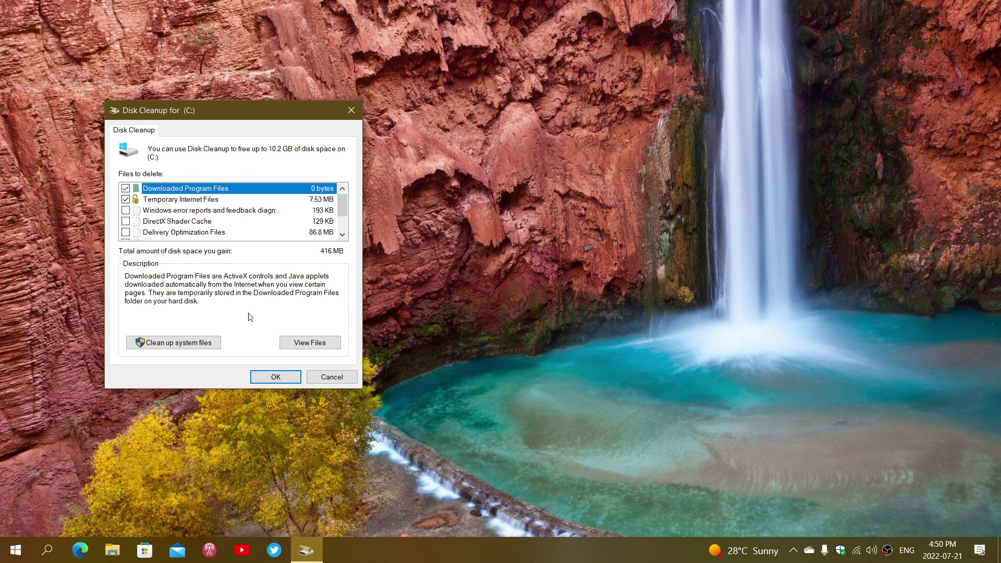
- Add system files to the scan and tick Windows Update Cleanup and Windows upgrade log files
{"action": "left_click", "coordinate": [206, 347]}
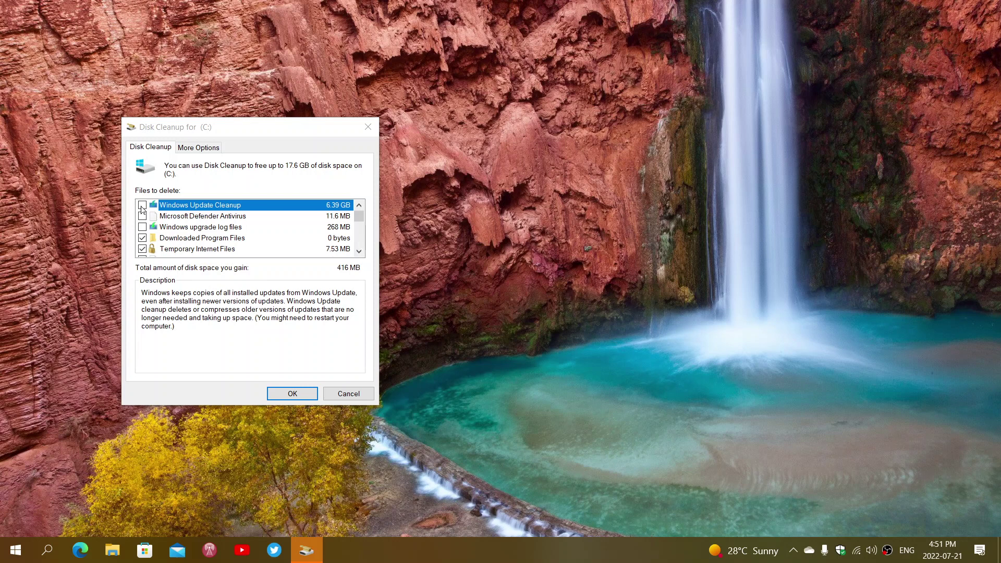
{"action": "left_click", "coordinate": [143, 208]}
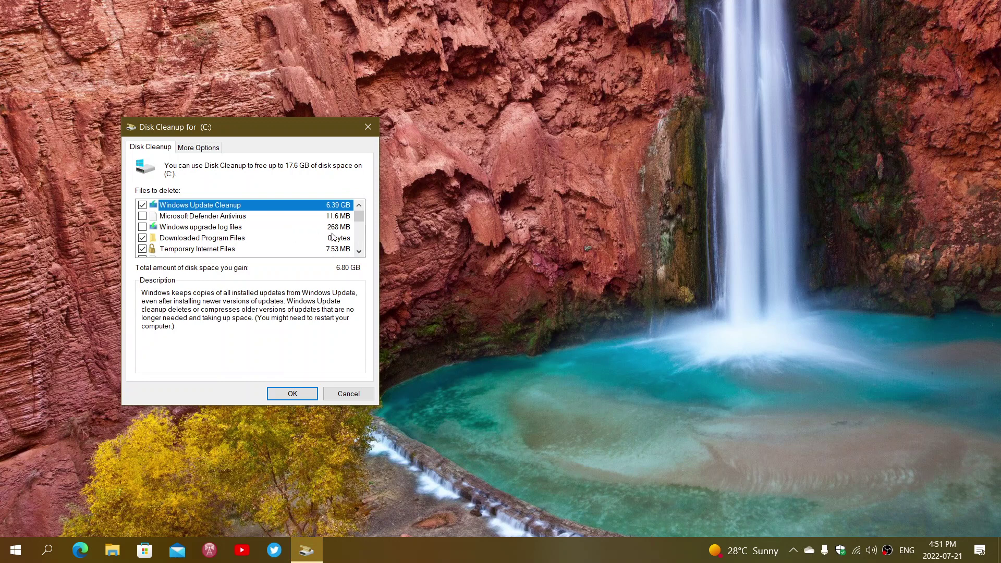
{"action": "left_click", "coordinate": [142, 227]}
- Tick Recycle Bin for 16.8 GB marked in total and confirm with OK
{"action": "left_click", "coordinate": [360, 251]}
{"action": "left_click", "coordinate": [359, 252]}
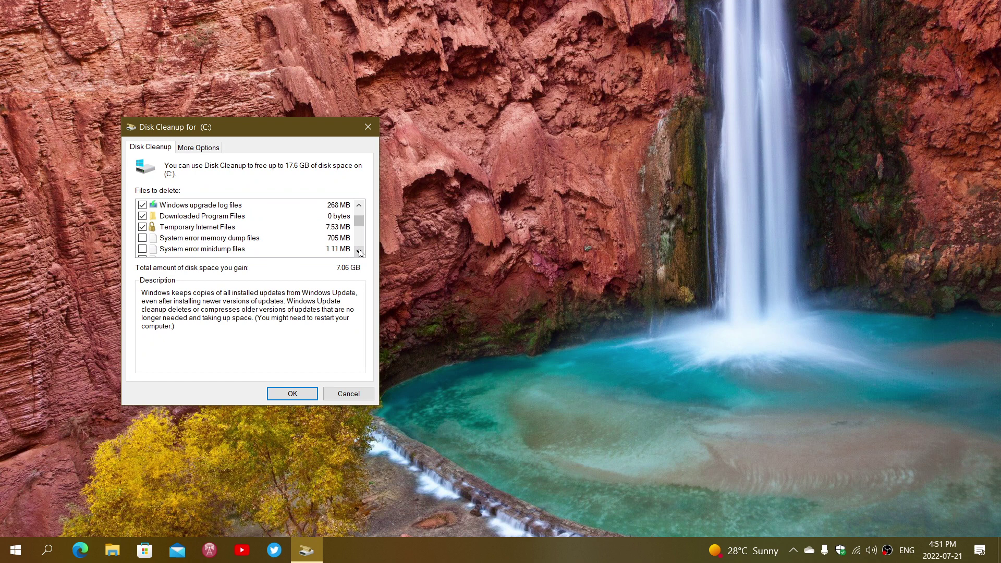
{"action": "left_click", "coordinate": [359, 251]}
{"action": "left_click", "coordinate": [359, 252]}
{"action": "left_click", "coordinate": [359, 252]}
{"action": "left_click", "coordinate": [359, 252]}
{"action": "left_click", "coordinate": [359, 252]}
{"action": "left_click", "coordinate": [359, 252]}
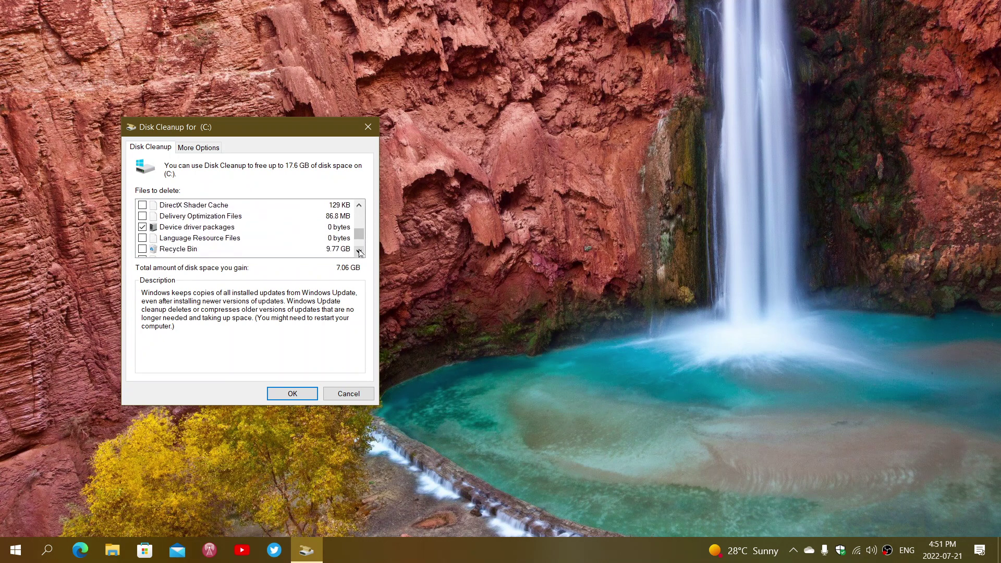
{"action": "left_click", "coordinate": [359, 252]}
{"action": "left_click", "coordinate": [142, 237]}
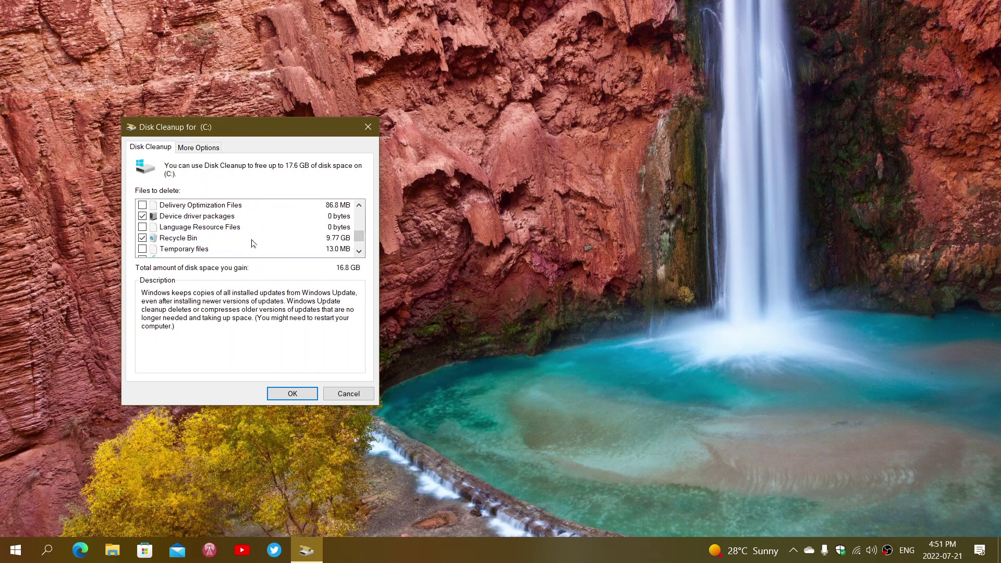
{"action": "left_click", "coordinate": [360, 252]}
{"action": "left_click", "coordinate": [360, 252]}
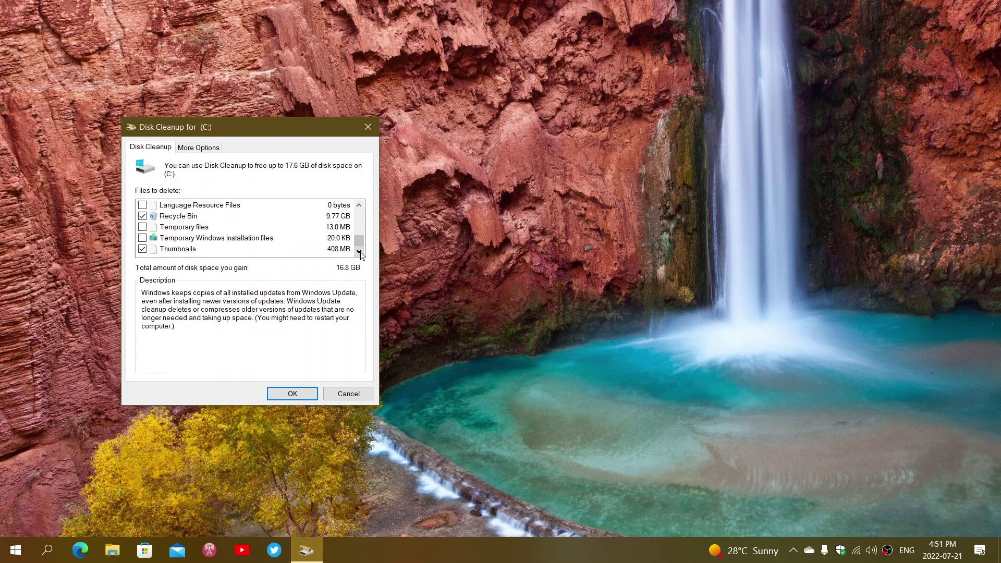
{"action": "left_click", "coordinate": [359, 206]}
{"action": "left_click", "coordinate": [359, 206]}
{"action": "left_click", "coordinate": [359, 206]}
{"action": "left_click", "coordinate": [359, 206]}
{"action": "left_click", "coordinate": [359, 206]}
{"action": "left_click", "coordinate": [359, 206]}
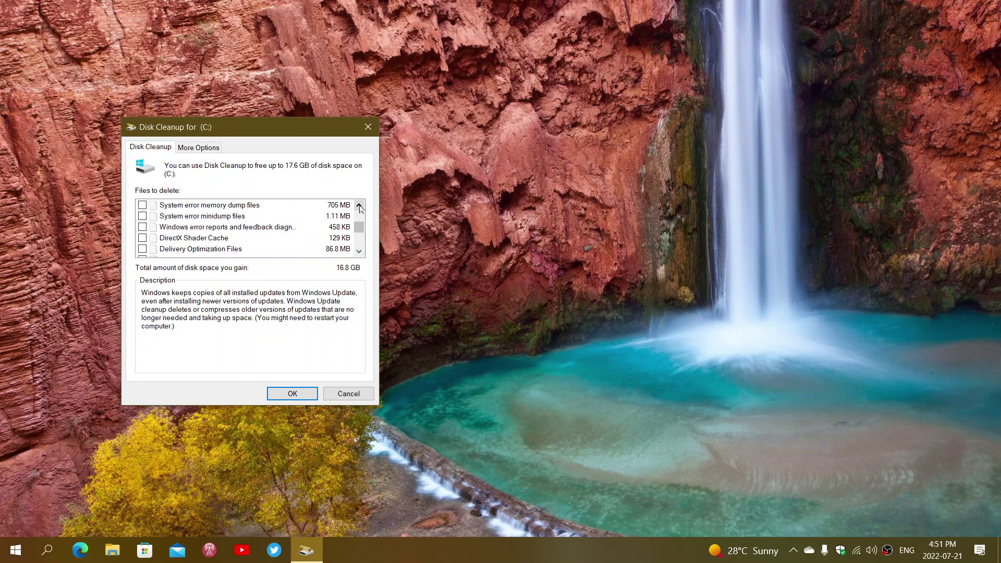
{"action": "left_click", "coordinate": [360, 206]}
{"action": "left_click", "coordinate": [360, 206]}
{"action": "left_click", "coordinate": [360, 206]}
{"action": "left_click", "coordinate": [360, 206]}
{"action": "left_click", "coordinate": [359, 206]}
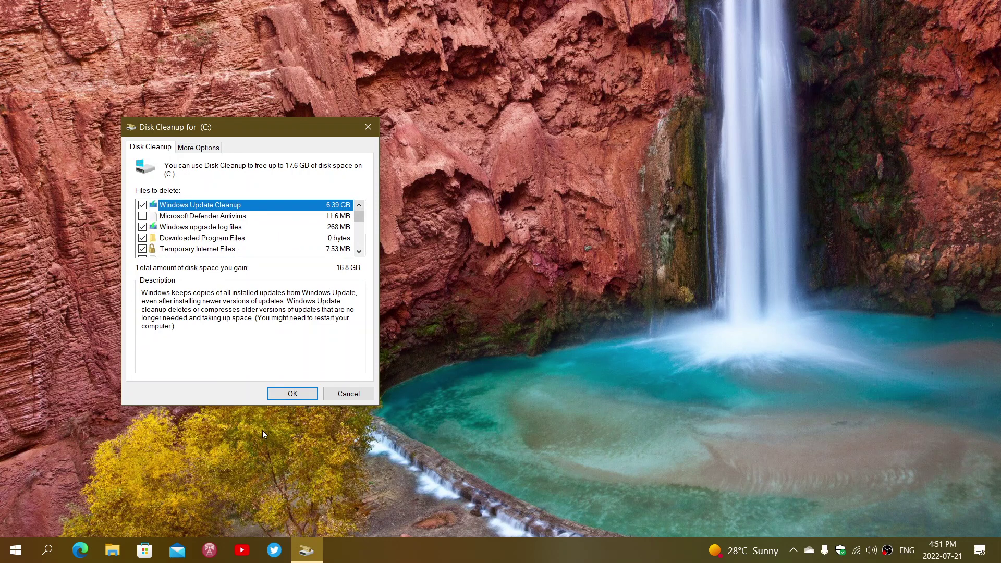
{"action": "left_click", "coordinate": [292, 394]}
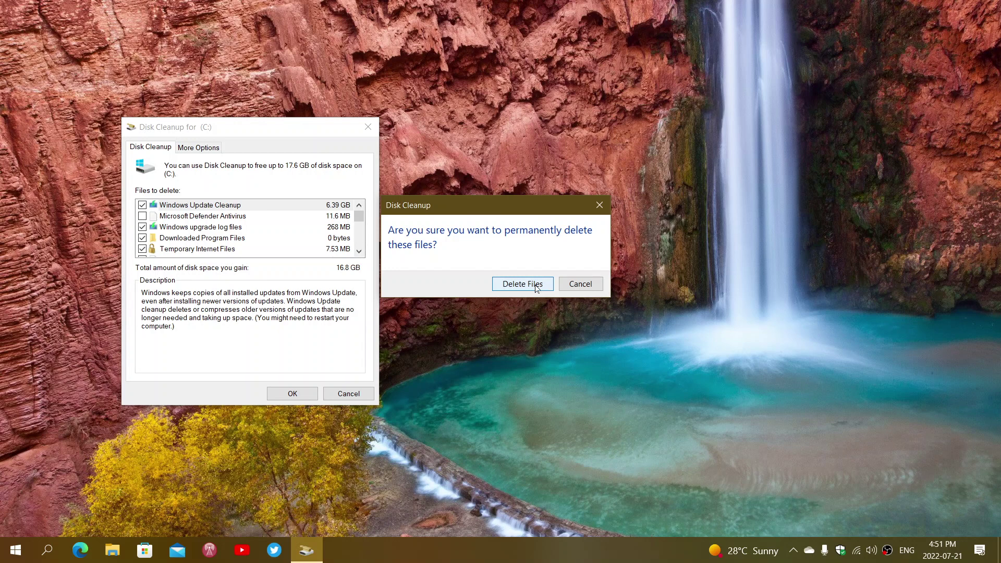
- Confirm permanent deletion with Delete Files to start cleaning drive C:
{"action": "left_click", "coordinate": [536, 286]}
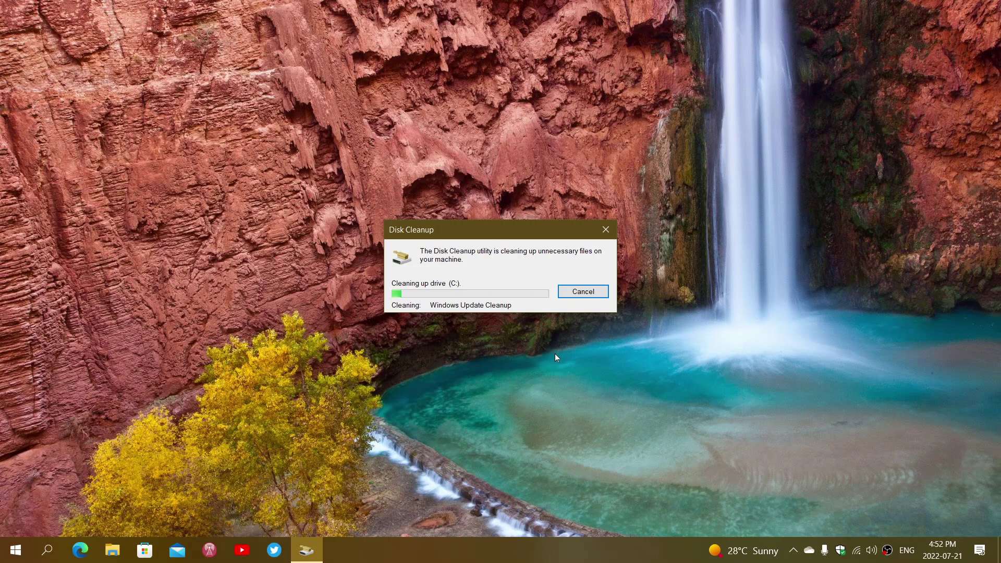
- Open File Explorer from the taskbar while the cleanup runs
{"action": "left_click", "coordinate": [116, 556]}
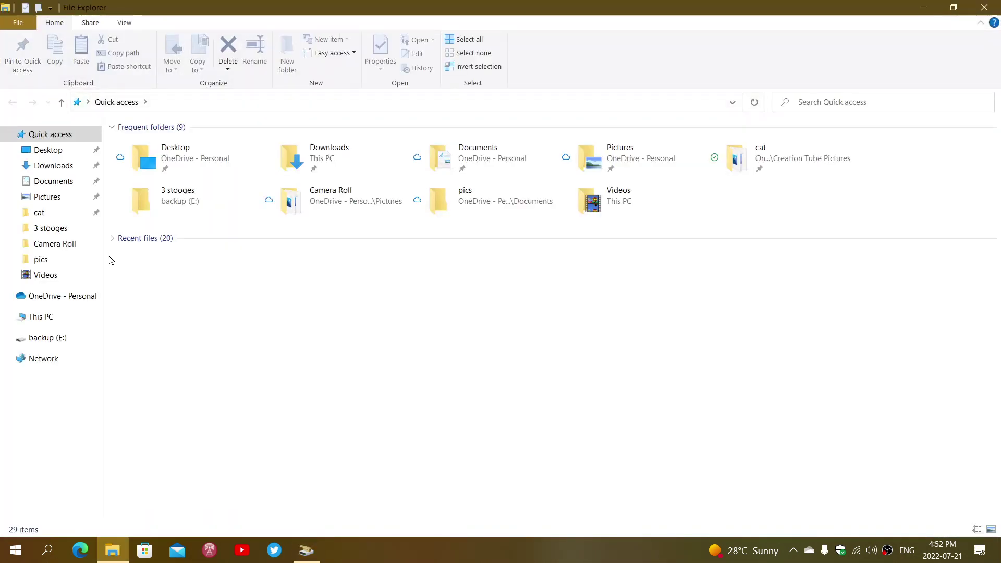
- Open Local Disk (C:) from This PC and look through its 40 items
{"action": "left_click", "coordinate": [45, 319]}
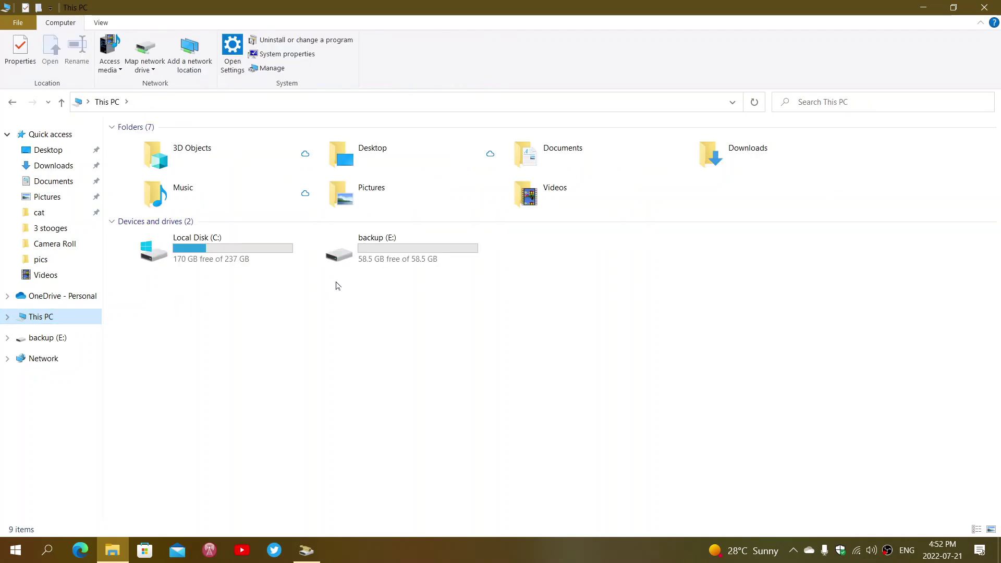
{"action": "left_click", "coordinate": [225, 250]}
{"action": "key", "text": "Return"}
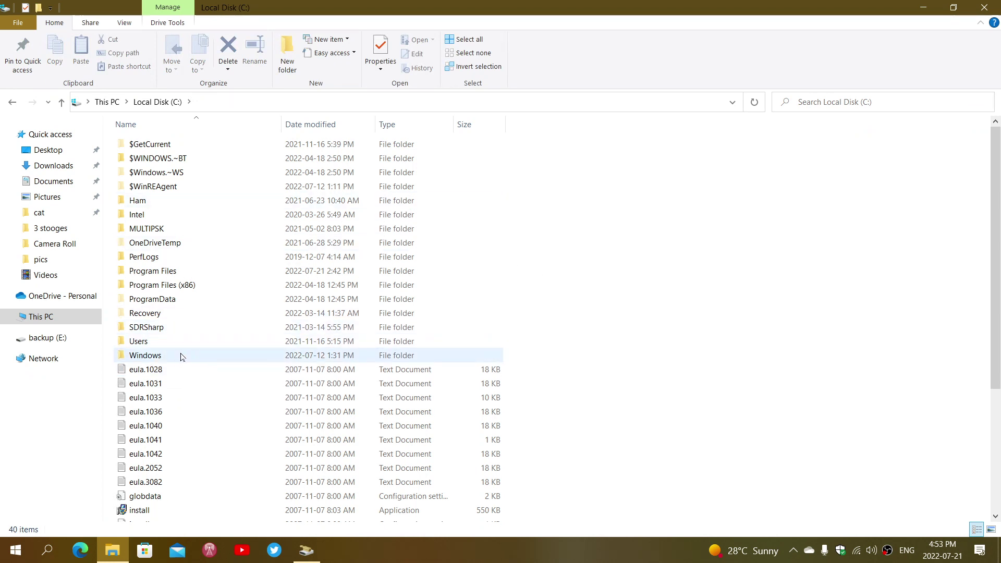
{"action": "scroll", "coordinate": [630, 341], "scroll_direction": "down", "scroll_amount": 4}
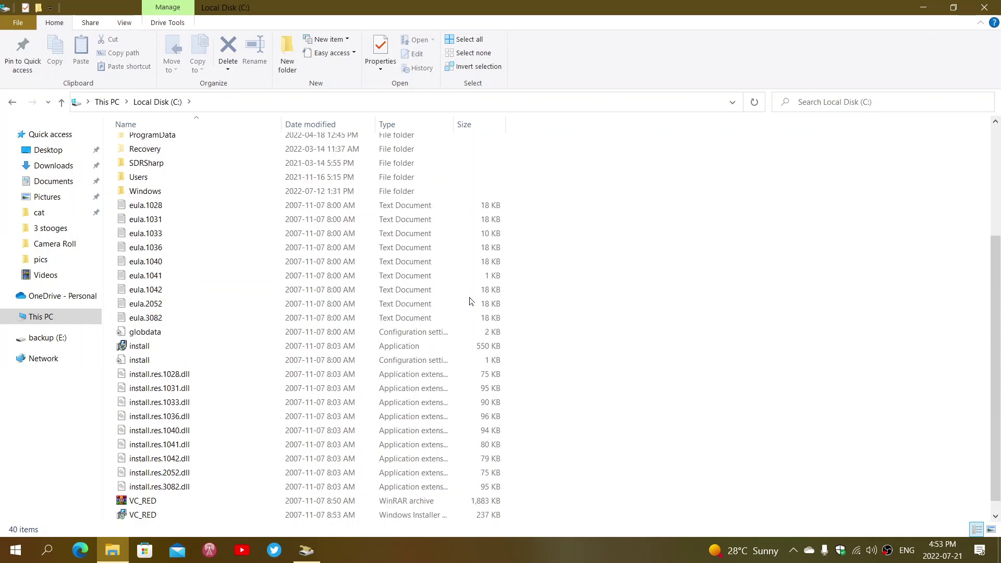
{"action": "scroll", "coordinate": [671, 431], "scroll_direction": "up", "scroll_amount": 4}
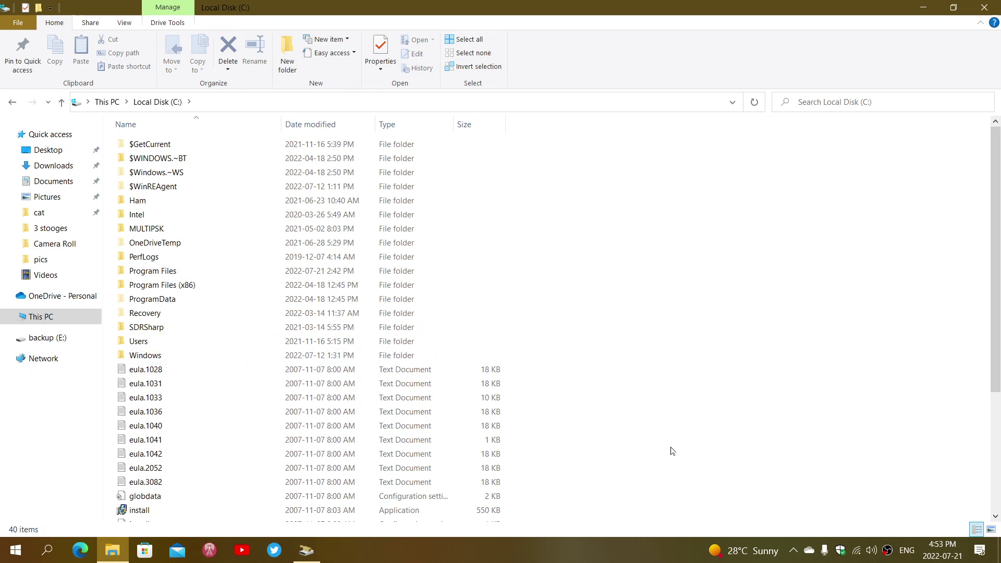
- Close File Explorer, leaving the drive C: cleanup progress window showing
{"action": "left_click", "coordinate": [990, 8]}
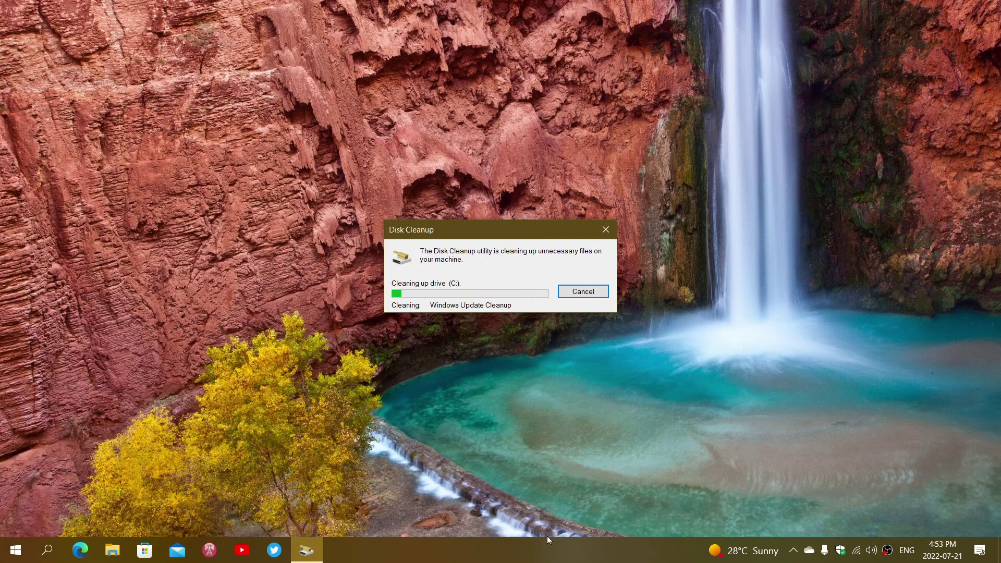
{"action": "left_click", "coordinate": [561, 553]}
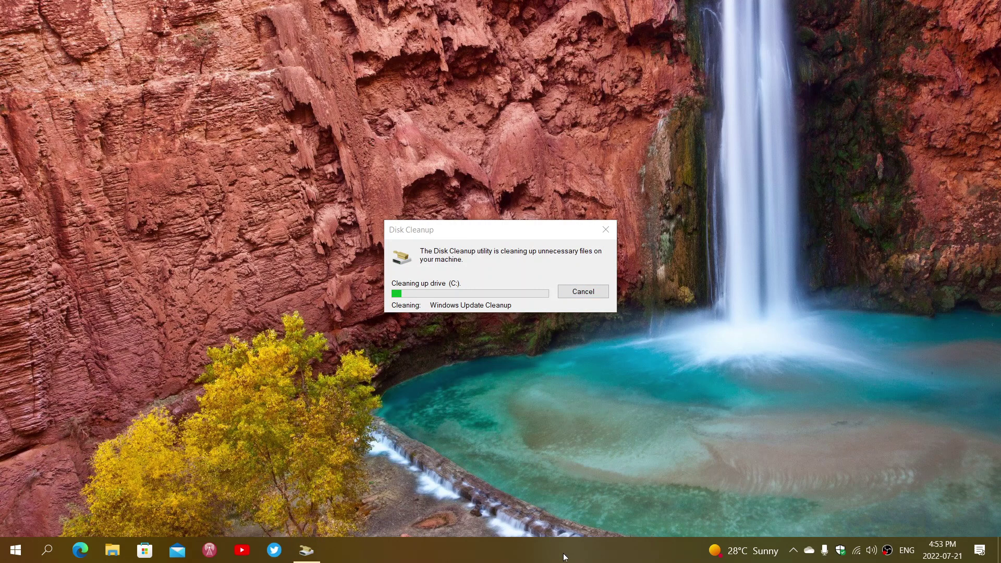